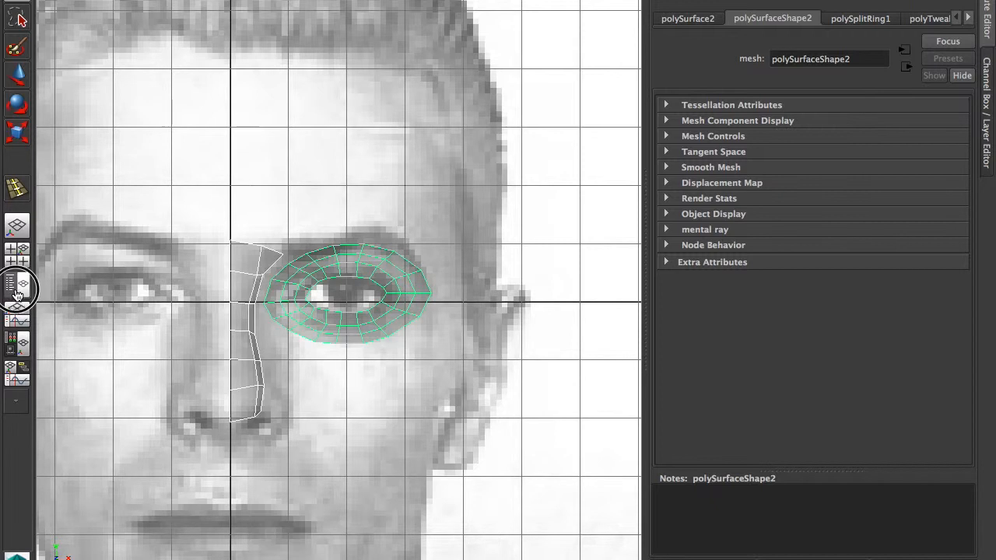
Select polySurface1 and polySurface2 in turn in the outliner to identify the nose strip and the eye ring.
click(113, 102)
click(116, 123)
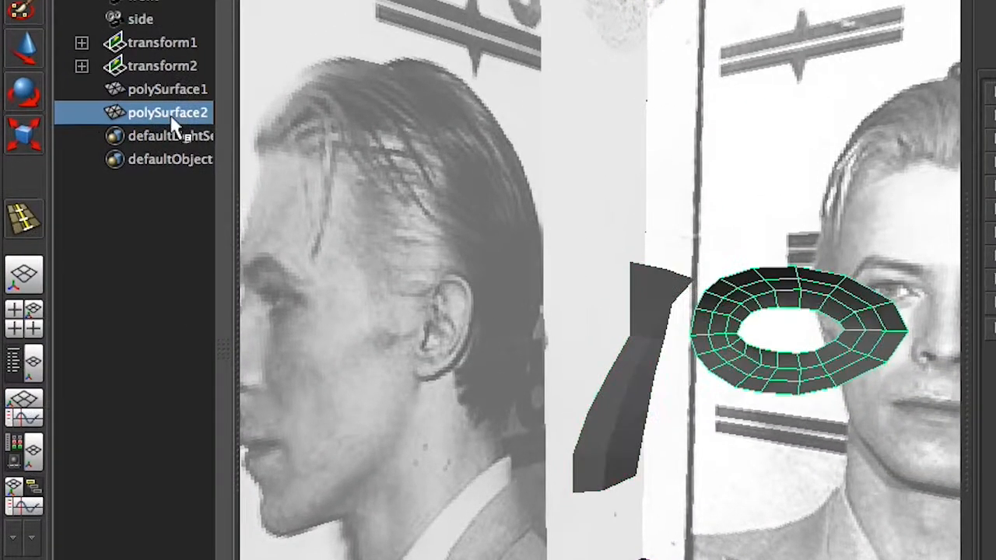
click(176, 91)
click(177, 113)
key(ctrl+a)
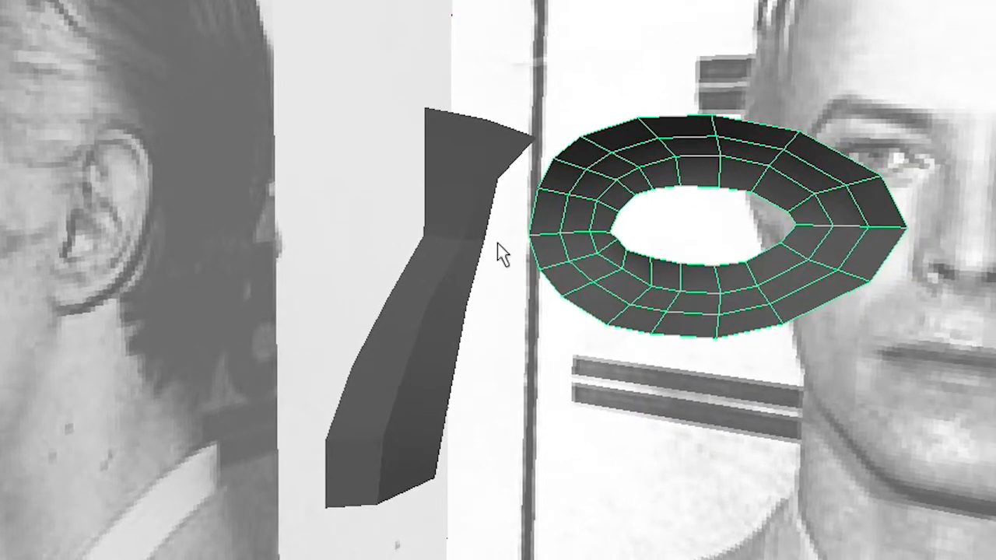
Combine the nose strip and the eye ring into one mesh.
click(447, 235)
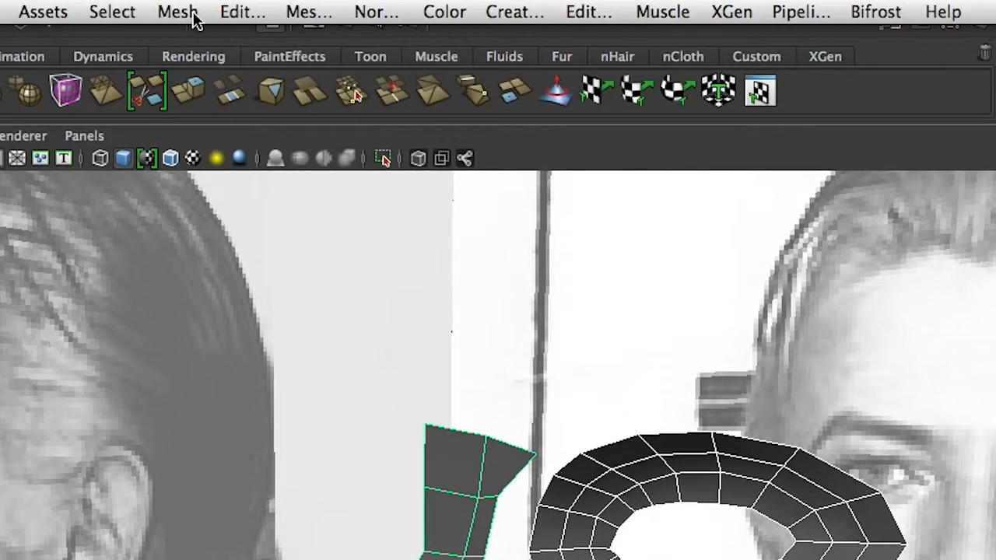
click(177, 12)
click(215, 100)
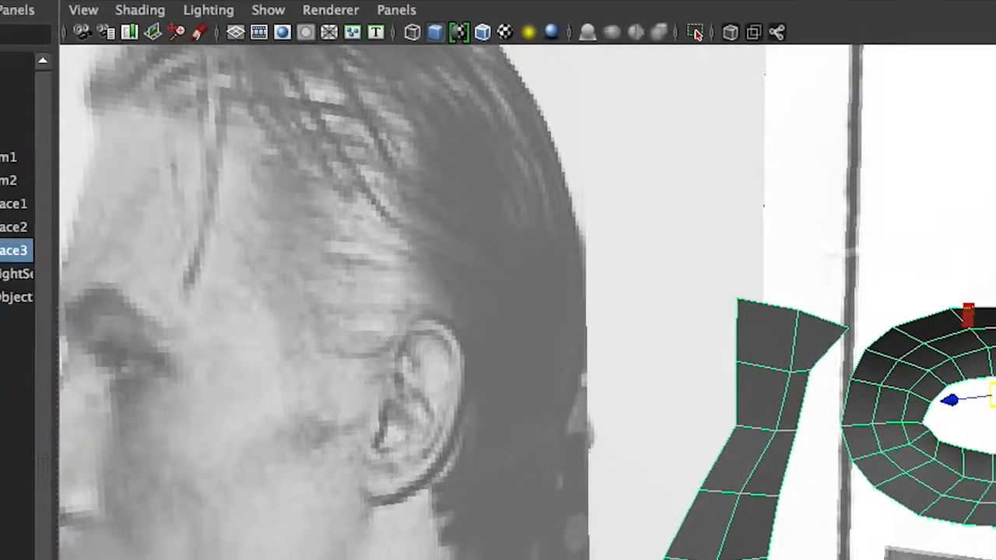
Examine the leftover polySurface1 and polySurface2 nodes and the construction history of the combined mesh.
click(24, 152)
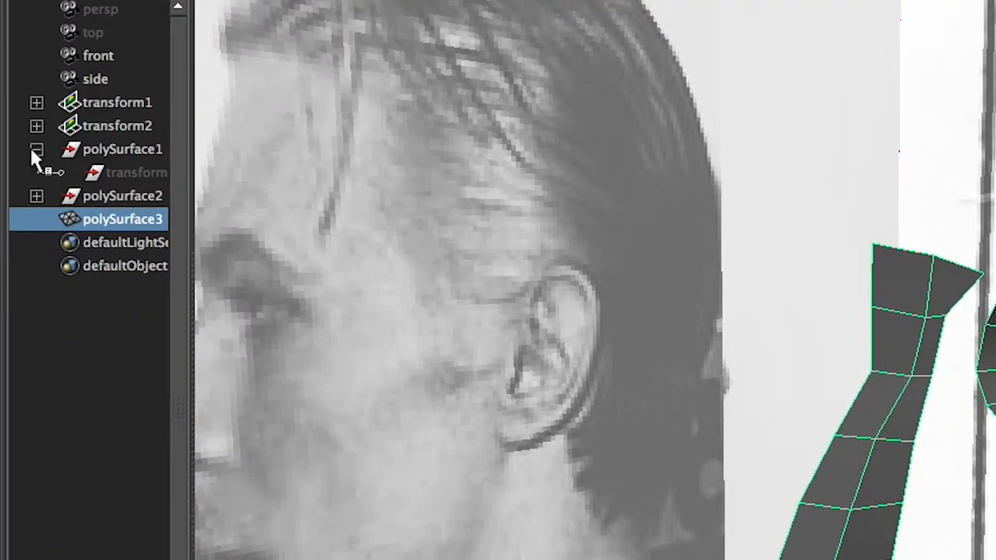
click(36, 196)
click(36, 196)
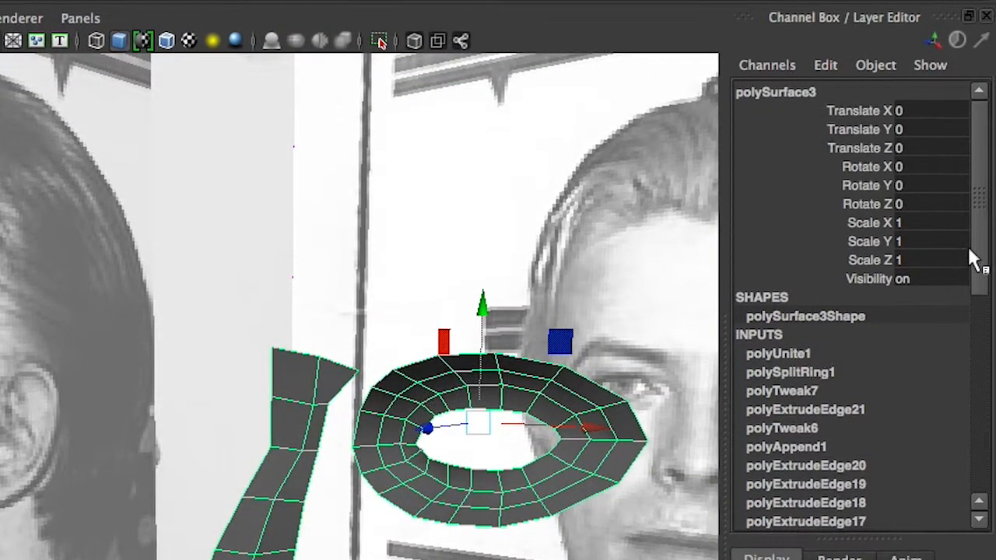
mouse_move(980, 246)
mouse_down()
mouse_move(989, 316)
mouse_move(978, 456)
mouse_move(988, 448)
mouse_move(990, 383)
mouse_move(987, 227)
mouse_move(980, 231)
mouse_up()
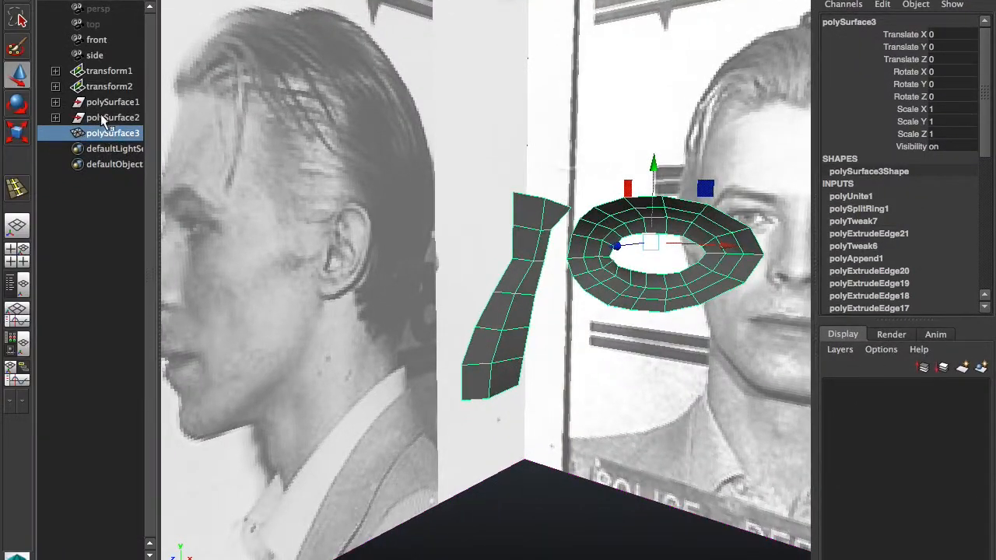
Try raising the leftover polySurface2 node about 0.141 units in Y and undo the move.
click(109, 118)
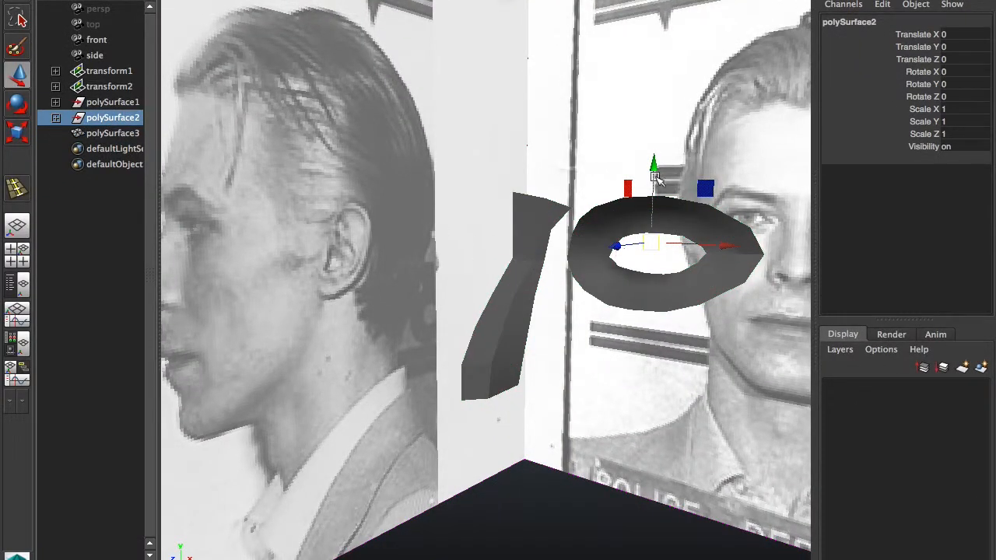
drag(656, 178, 672, 152)
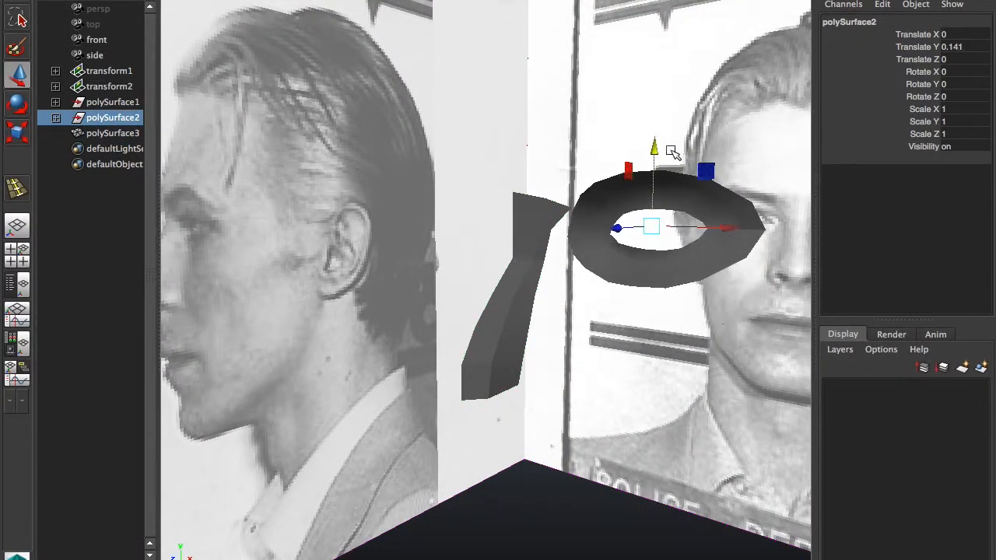
key(ctrl+z)
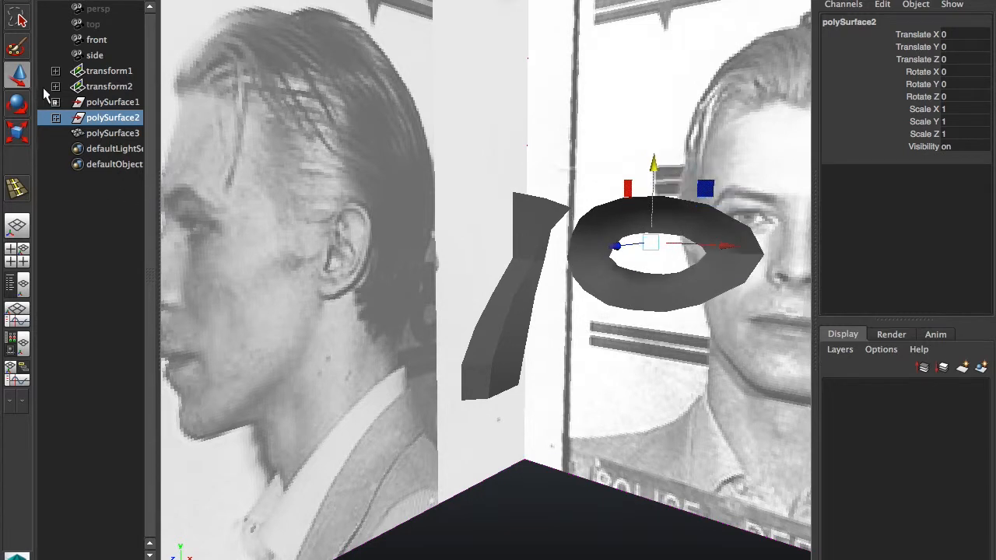
Delete the construction history of the combined mesh polySurface3.
click(114, 134)
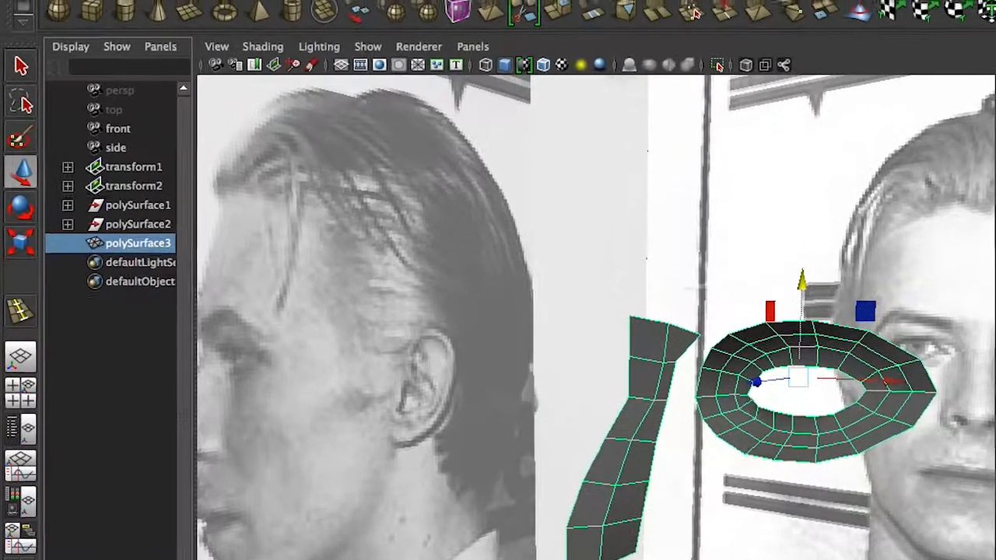
click(192, 14)
mouse_move(312, 289)
click(562, 303)
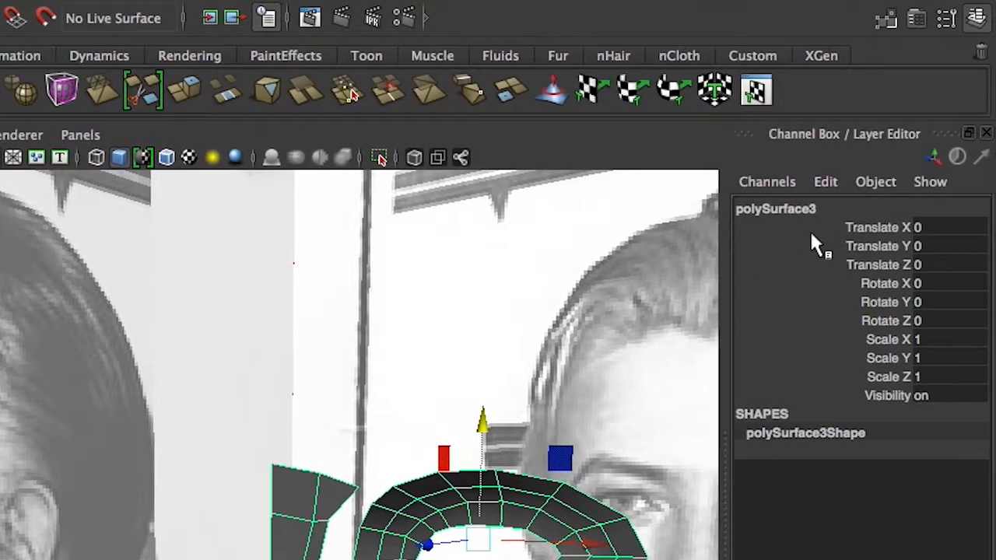
Rename the combined mesh as faceGeo.
double_click(846, 209)
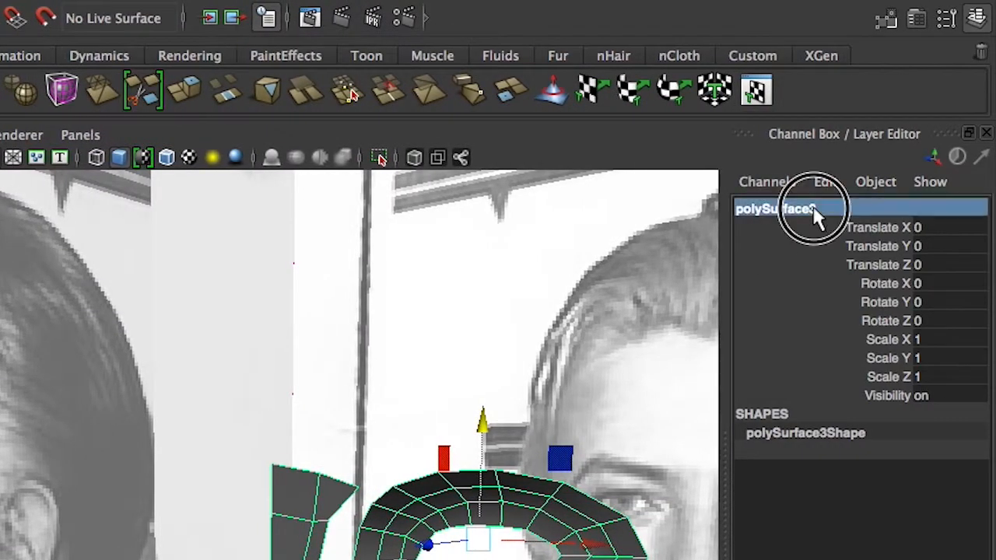
drag(846, 209, 718, 209)
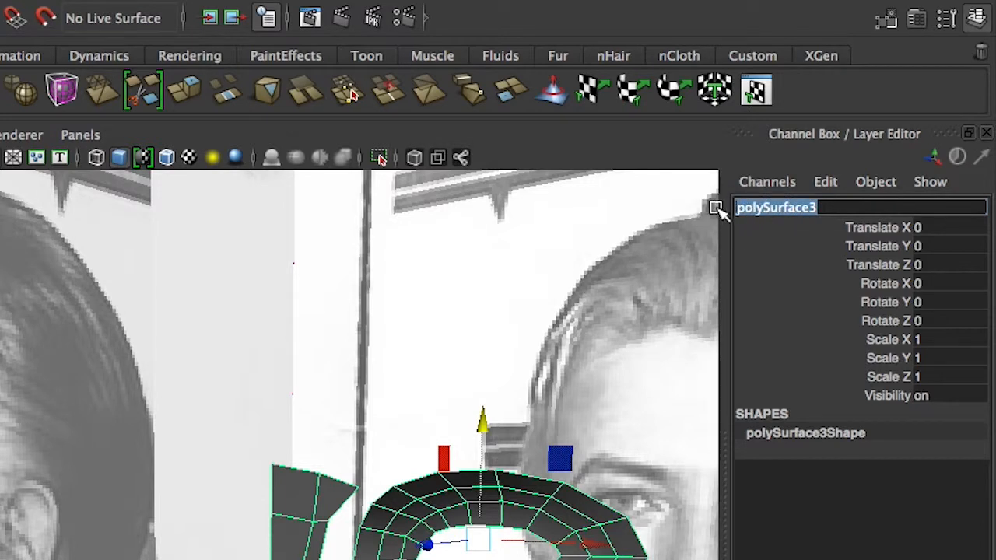
text(faceGeo)
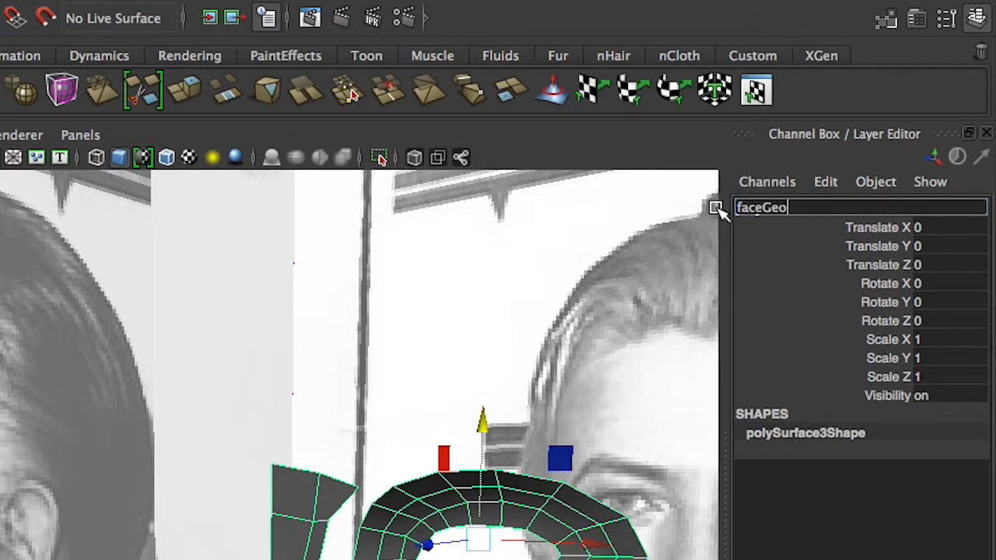
key(Return)
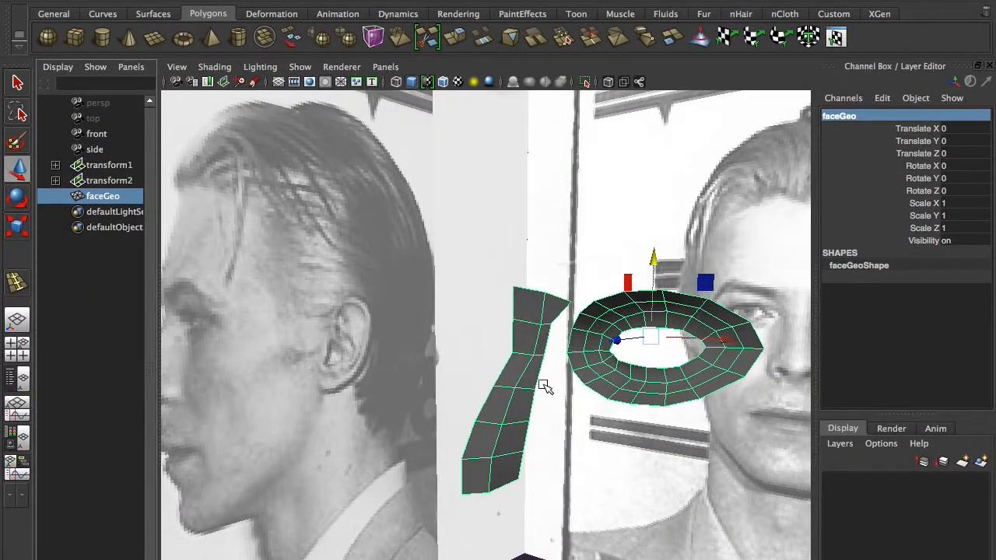
Select the row of edges across the nose strip just below the bridge of the nose and move it slightly upward.
alt+drag(545, 387, 580, 374)
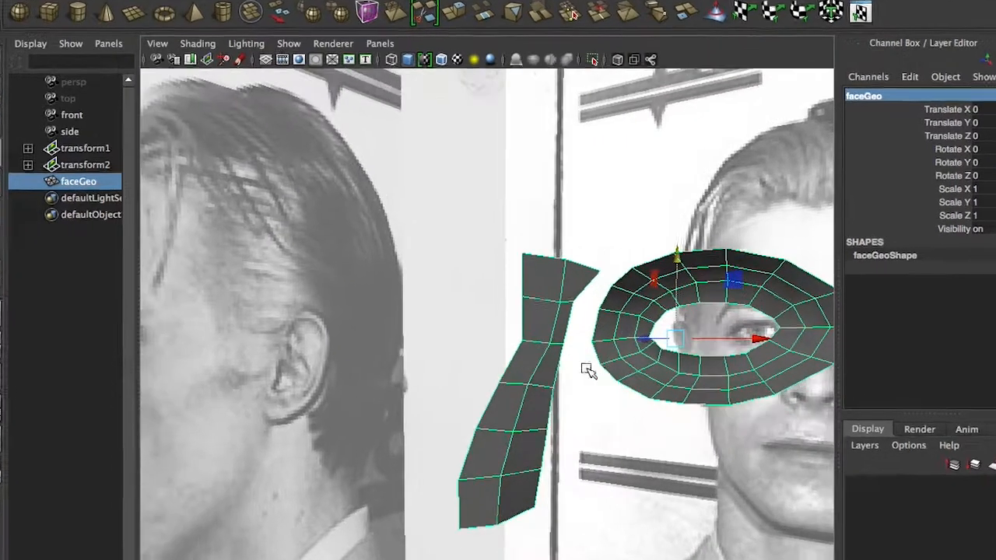
alt+right_drag(587, 369, 644, 364)
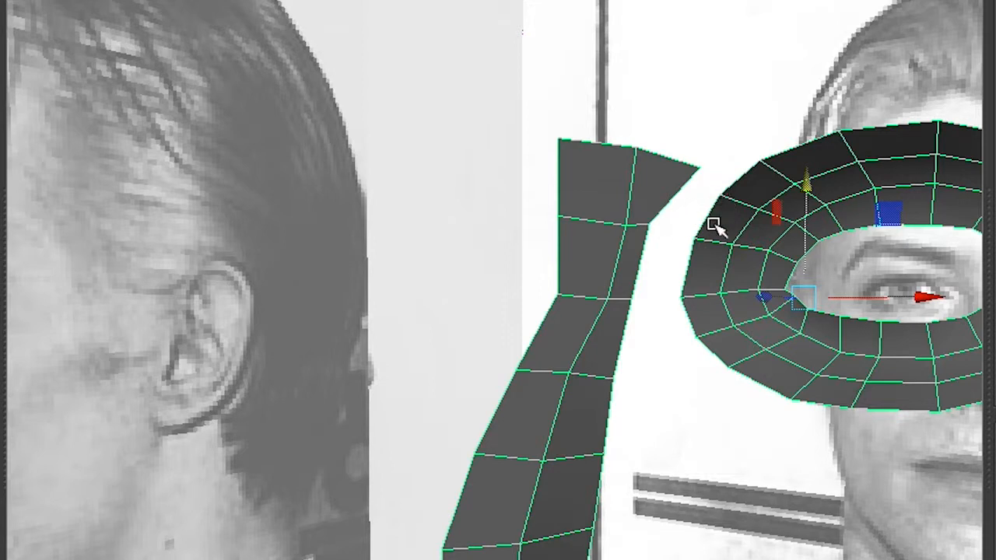
right_drag(595, 375, 587, 315)
click(601, 377)
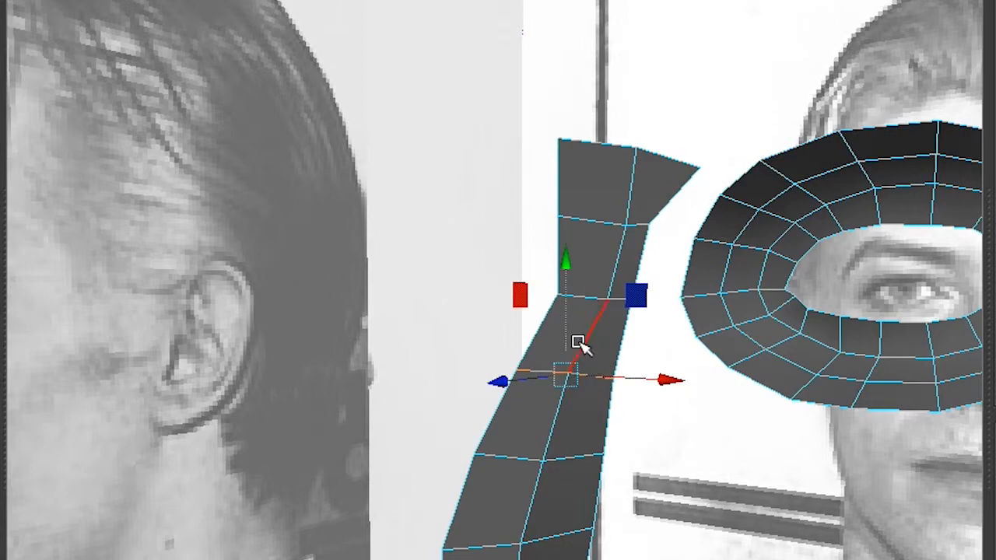
scroll(566, 340, up, 2)
key(space)
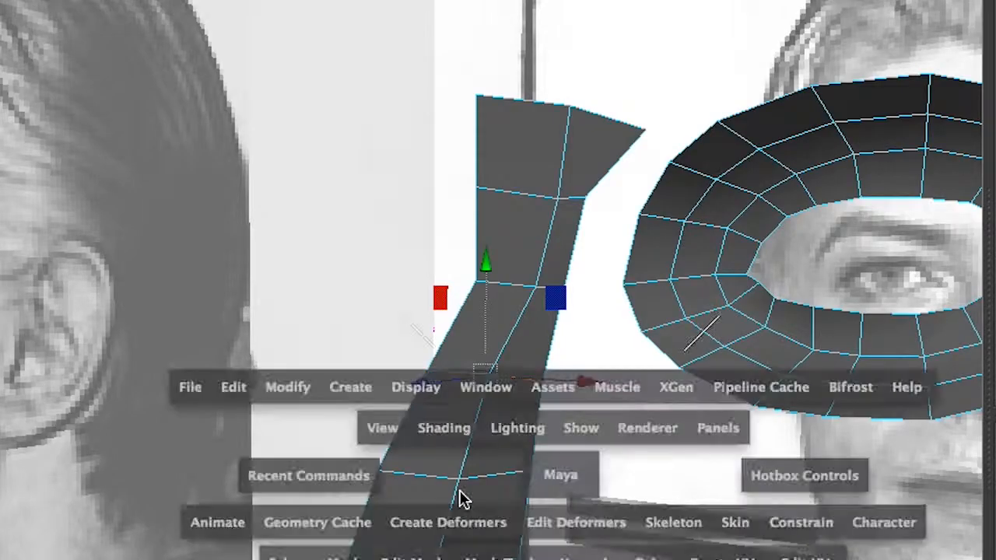
drag(565, 253, 571, 240)
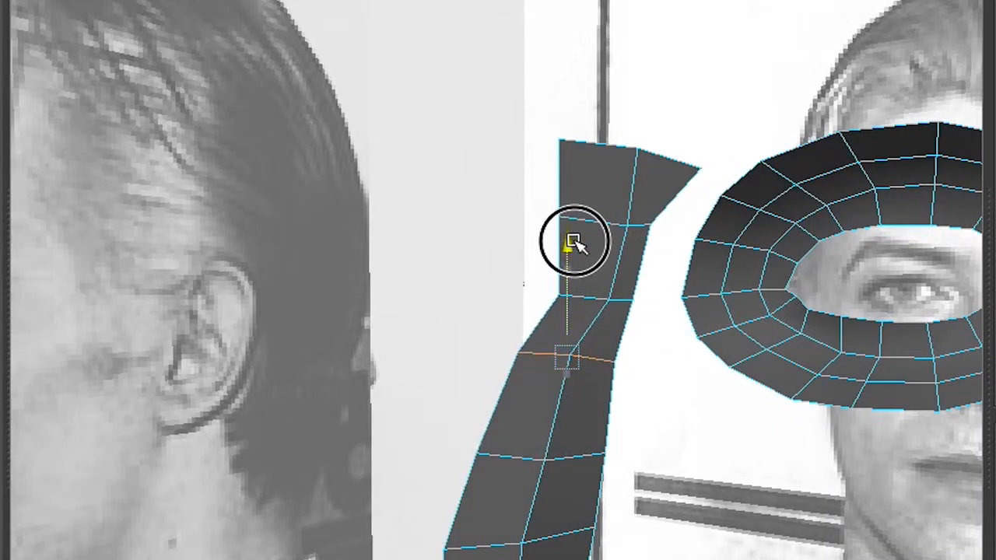
drag(499, 361, 501, 361)
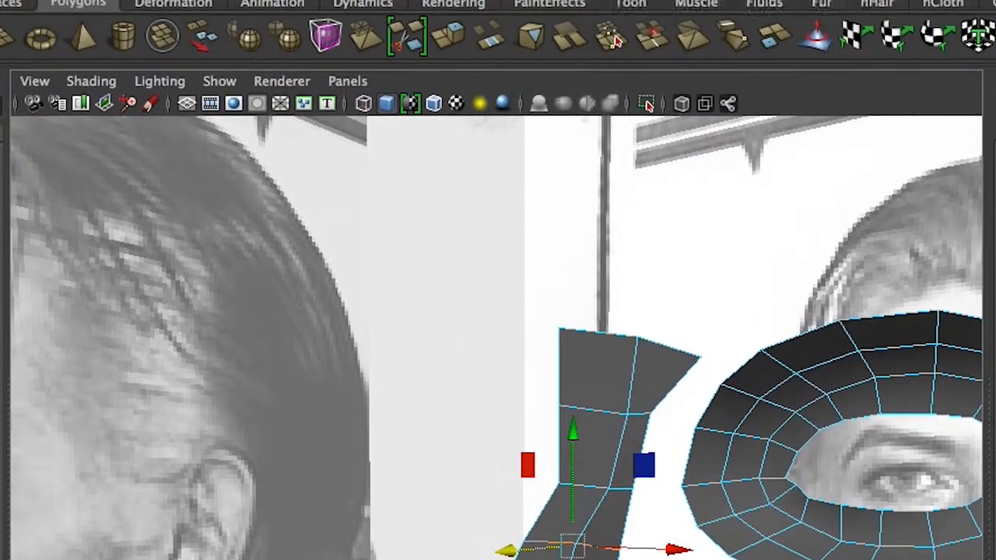
Insert an edge loop across the middle of the nose strip, just below the raised edge row.
click(636, 11)
mouse_move(575, 11)
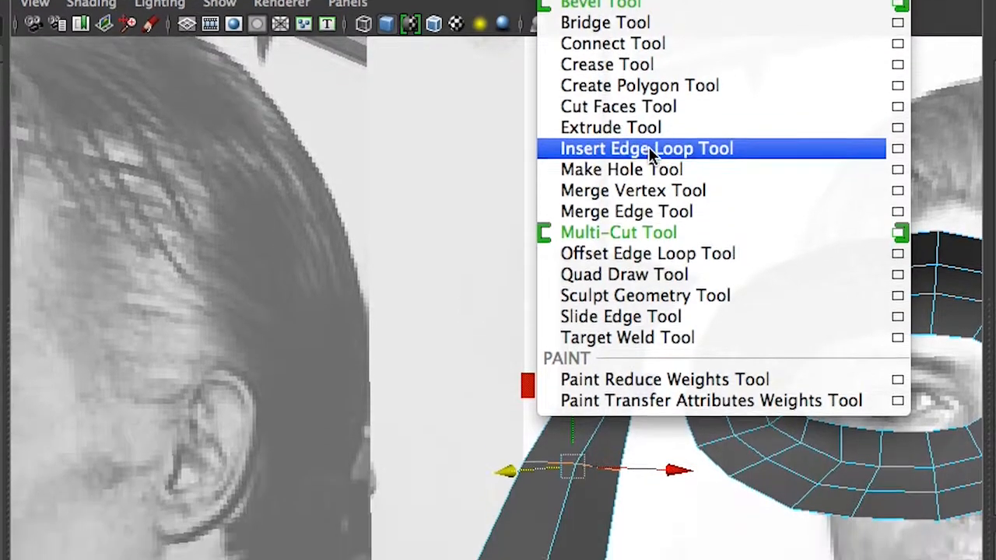
click(649, 149)
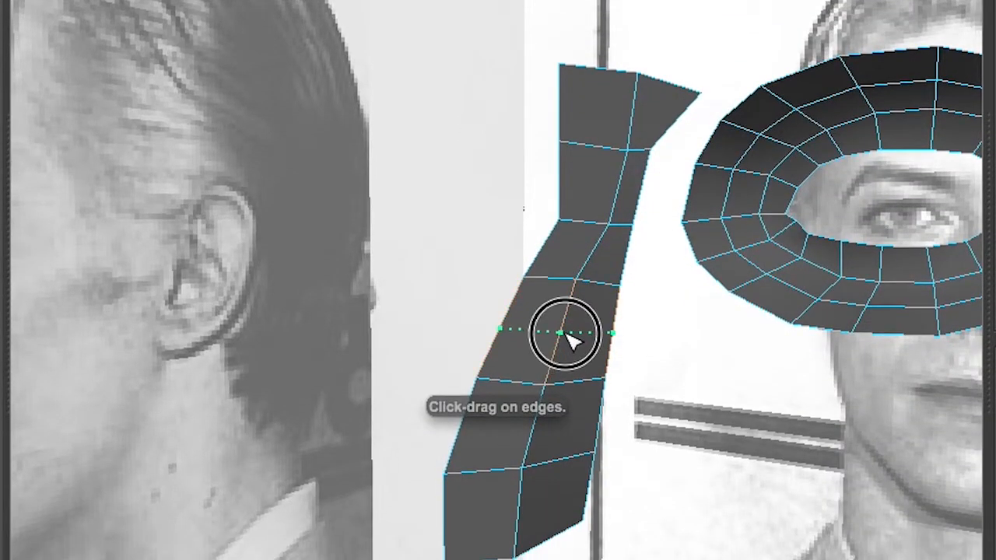
click(565, 334)
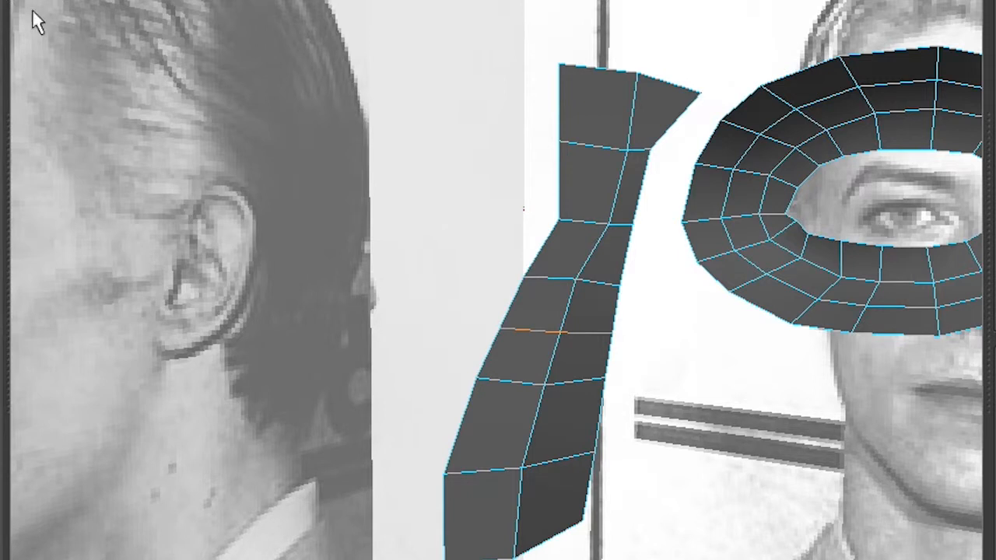
Bridge the facing border edges of the nose strip and the eye ring with the Modeling Toolkit.
right_drag(708, 200, 705, 147)
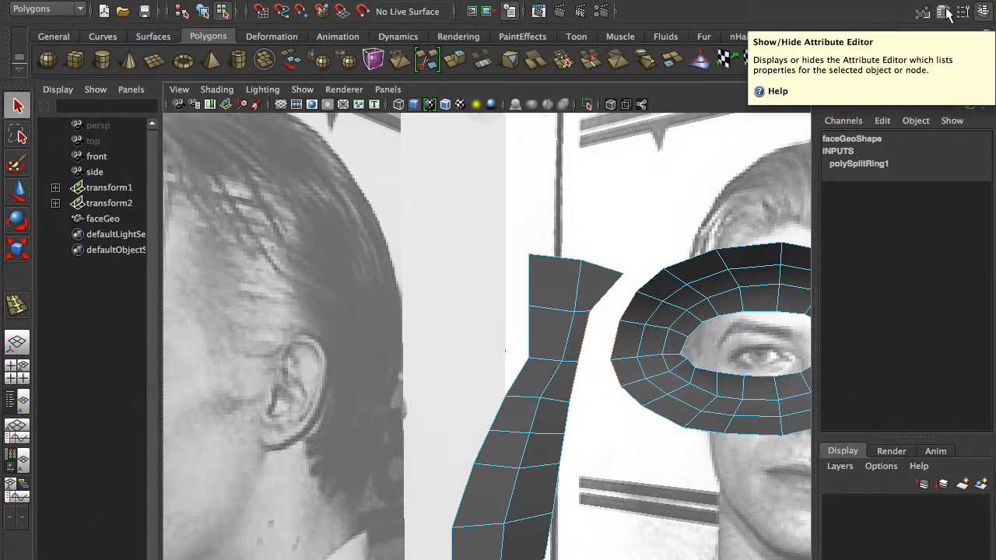
click(924, 13)
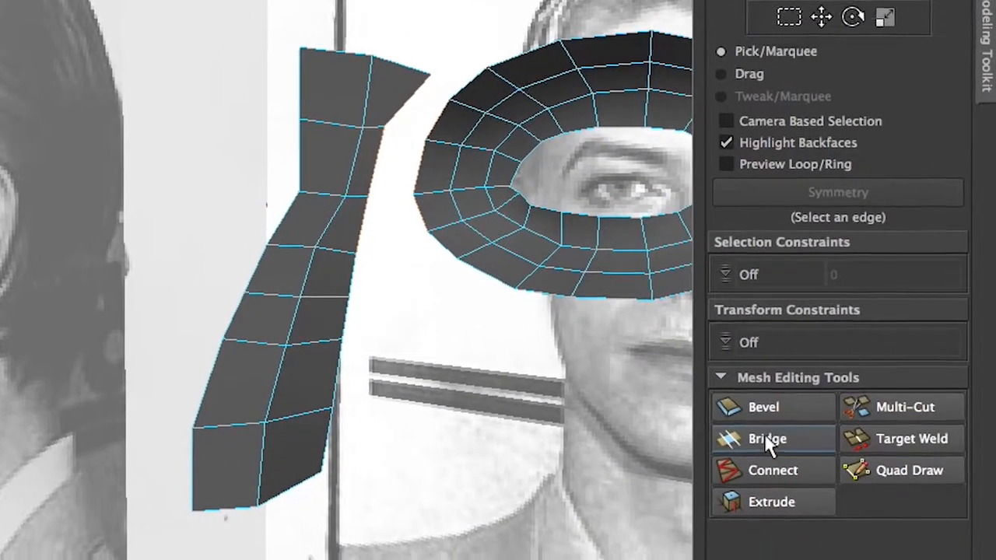
click(832, 525)
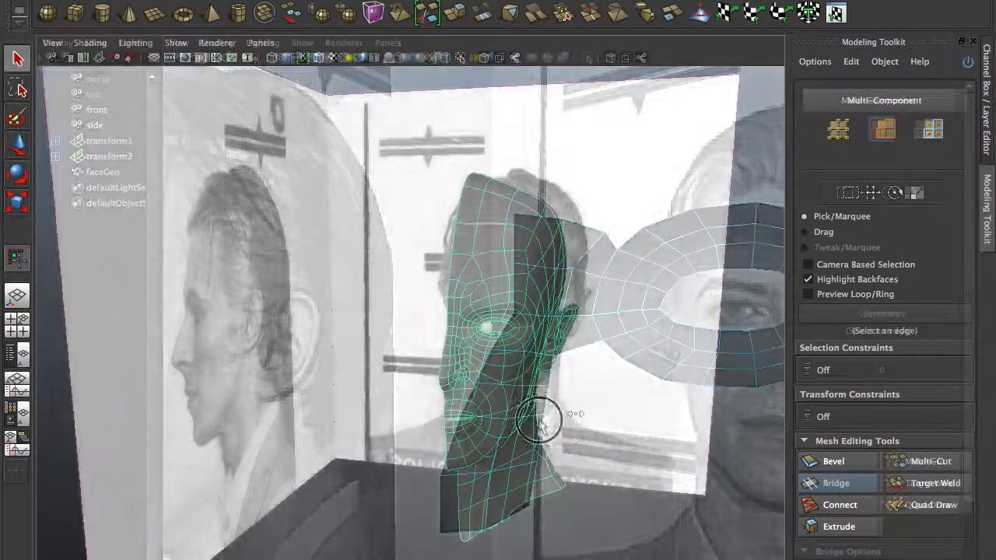
Examine the completed half head mesh from the front, side and three-quarter views against the reference images.
alt+drag(534, 414, 556, 417)
alt+right_drag(555, 417, 605, 399)
alt+drag(329, 346, 365, 368)
click(527, 470)
alt+drag(521, 356, 500, 371)
alt+right_drag(500, 371, 410, 354)
alt+drag(501, 160, 460, 360)
alt+right_drag(460, 360, 551, 375)
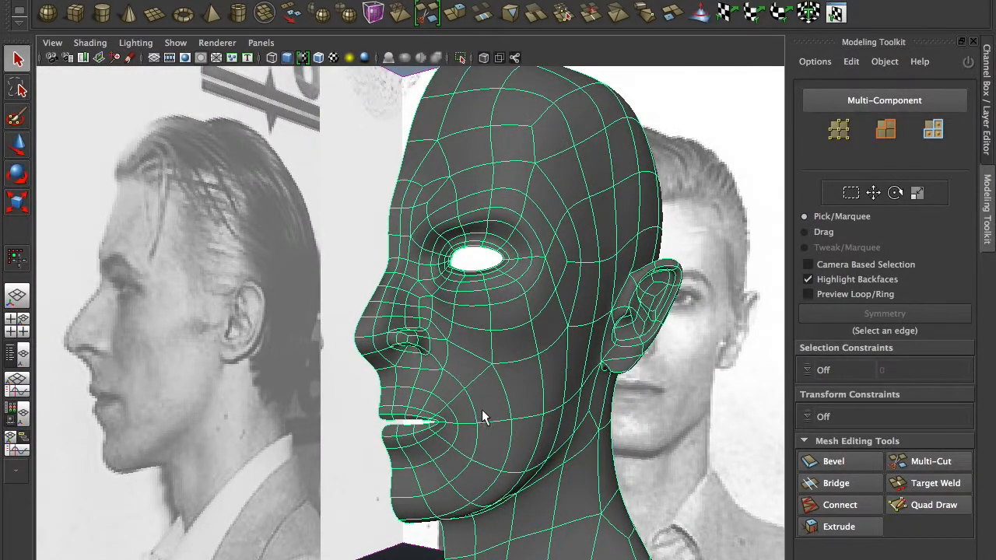
alt+drag(485, 395, 537, 393)
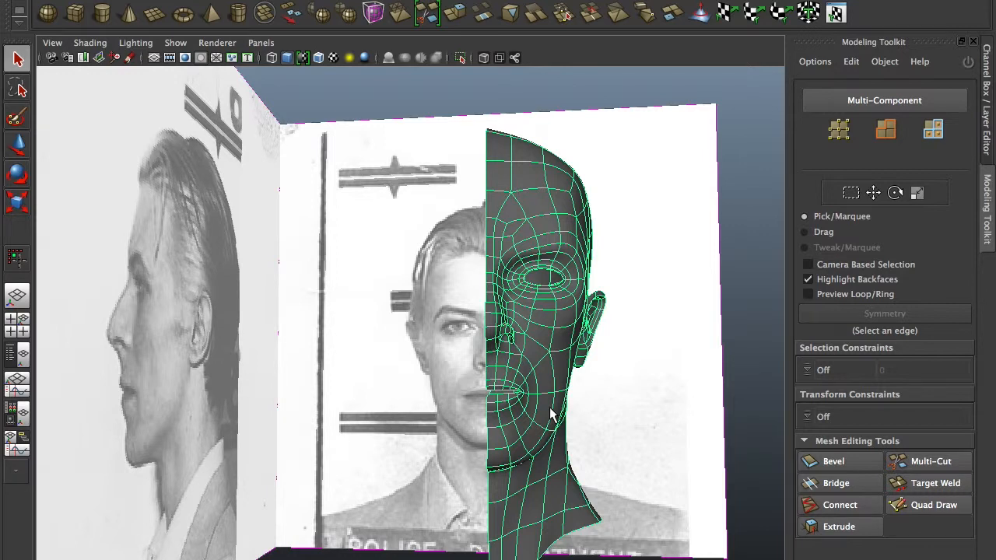
alt+right_drag(556, 356, 634, 357)
alt+drag(634, 357, 614, 334)
alt+right_drag(613, 334, 496, 333)
alt+drag(496, 333, 470, 335)
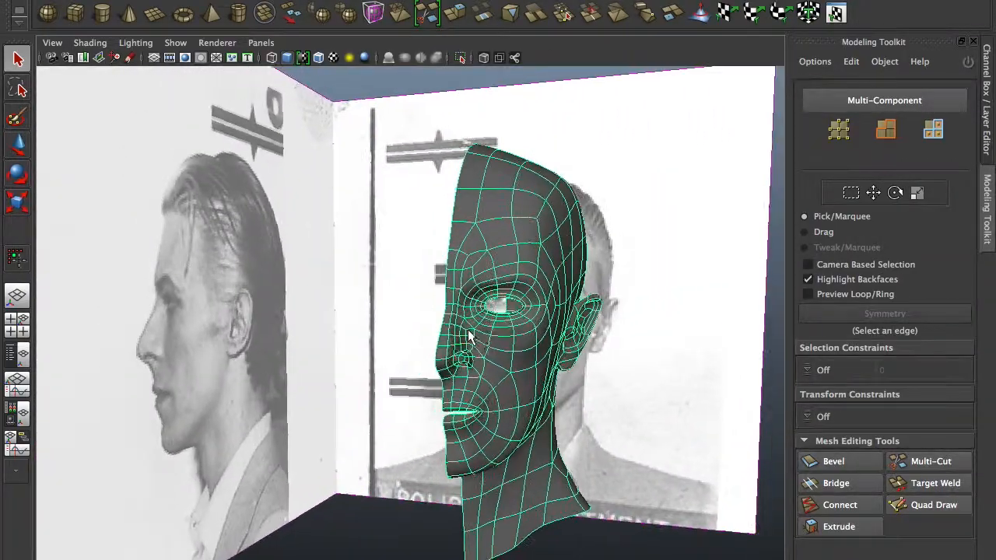
alt+drag(523, 378, 547, 369)
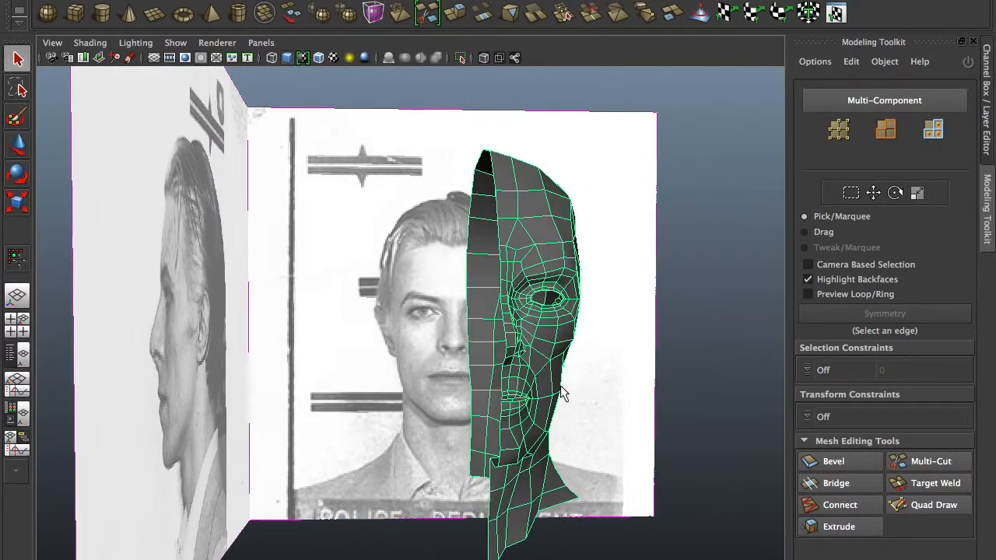
alt+drag(555, 389, 567, 356)
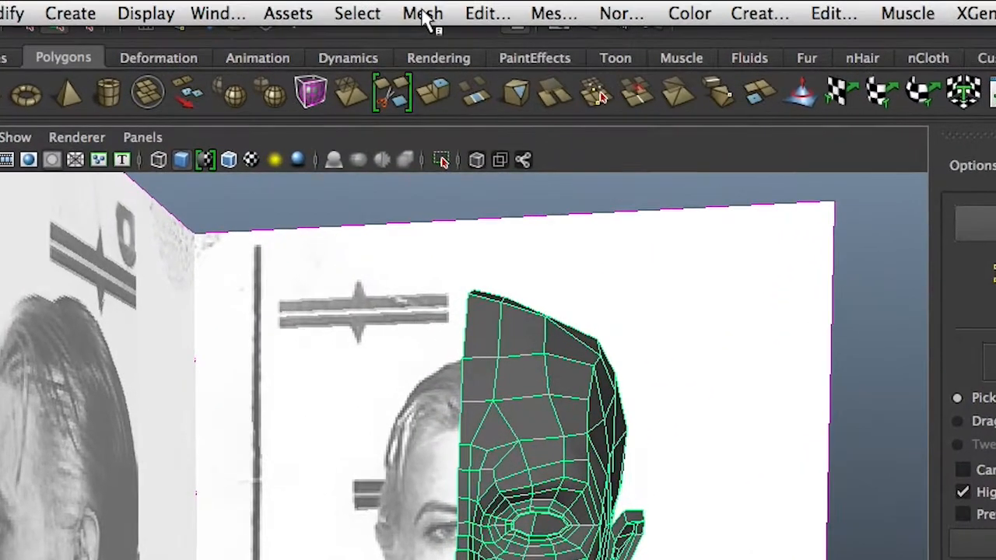
Try to mirror the half head geometry in the +X direction with Merge with the original and Merge vertices, and undo it.
click(420, 11)
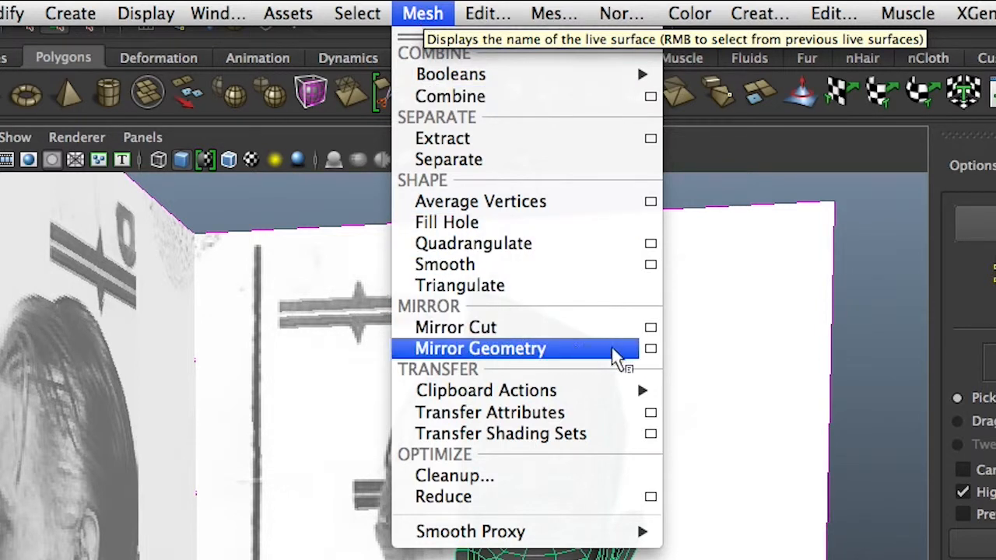
click(651, 349)
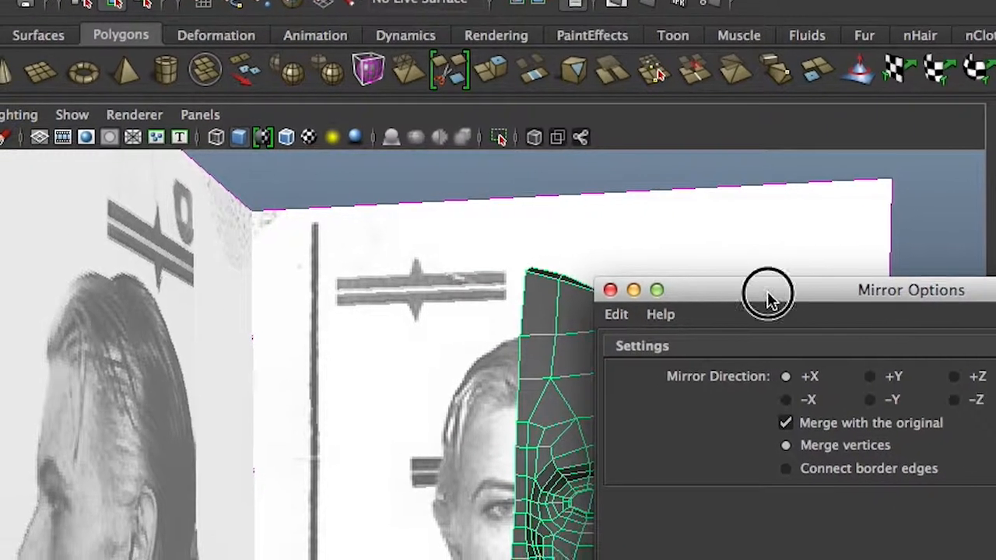
drag(779, 306, 0, 101)
drag(59, 49, 170, 59)
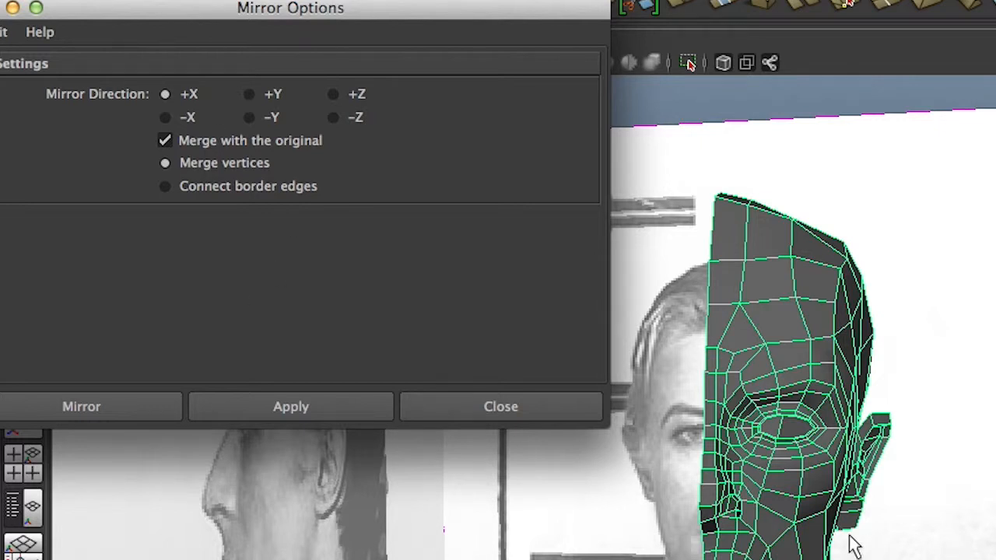
click(310, 412)
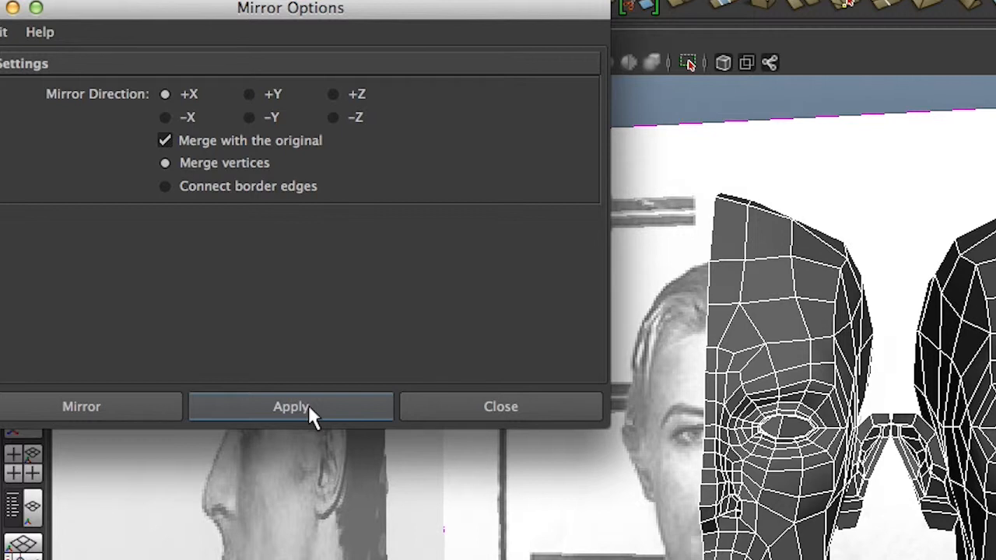
key(ctrl+z)
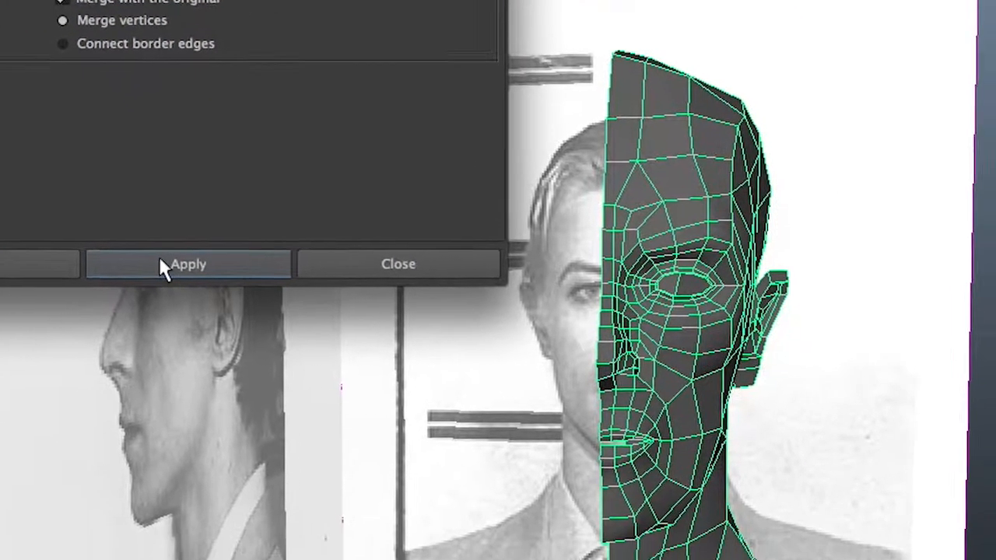
Mirror the half head in the -X direction, merged with the original with its vertices merged, and close the mirror options.
click(159, 260)
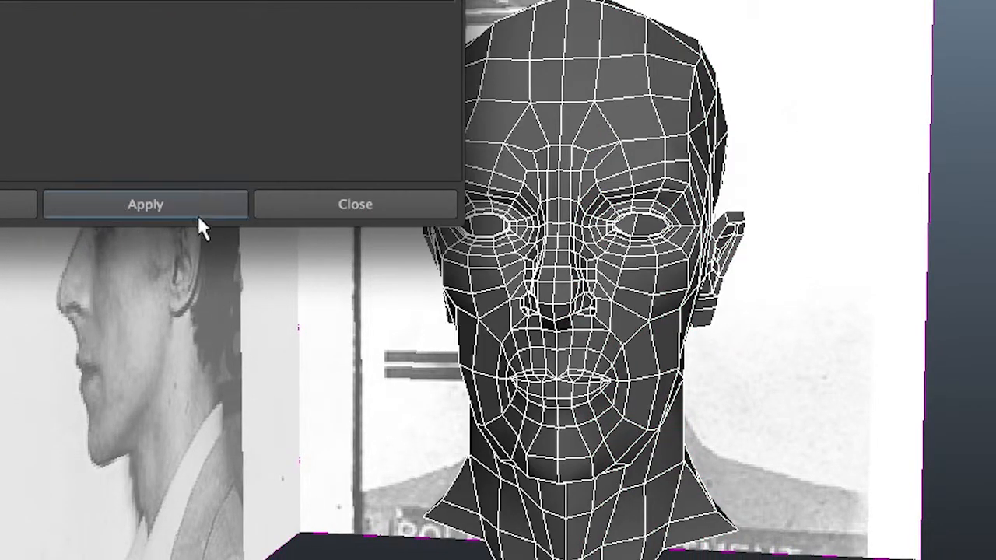
click(316, 205)
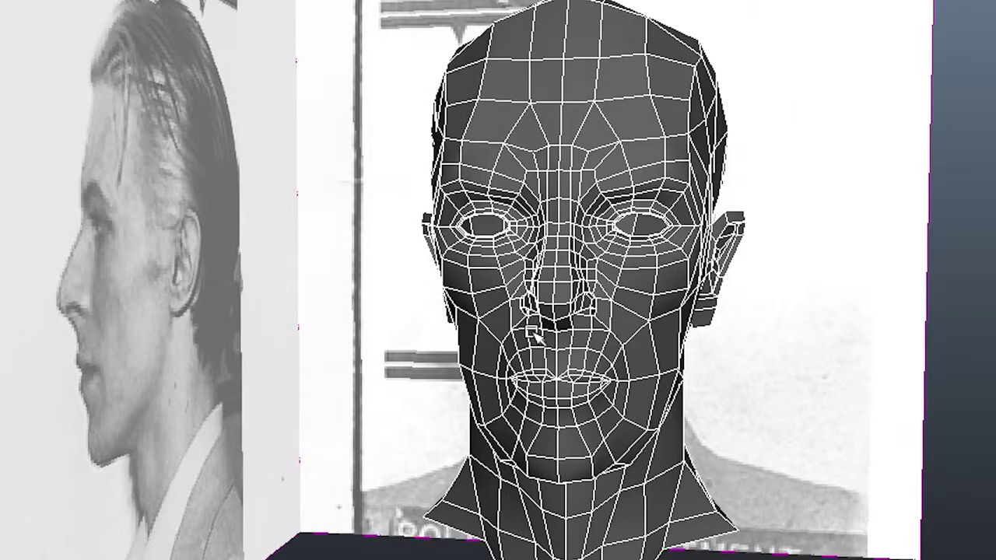
alt+right_drag(533, 407, 811, 418)
alt+drag(774, 416, 796, 410)
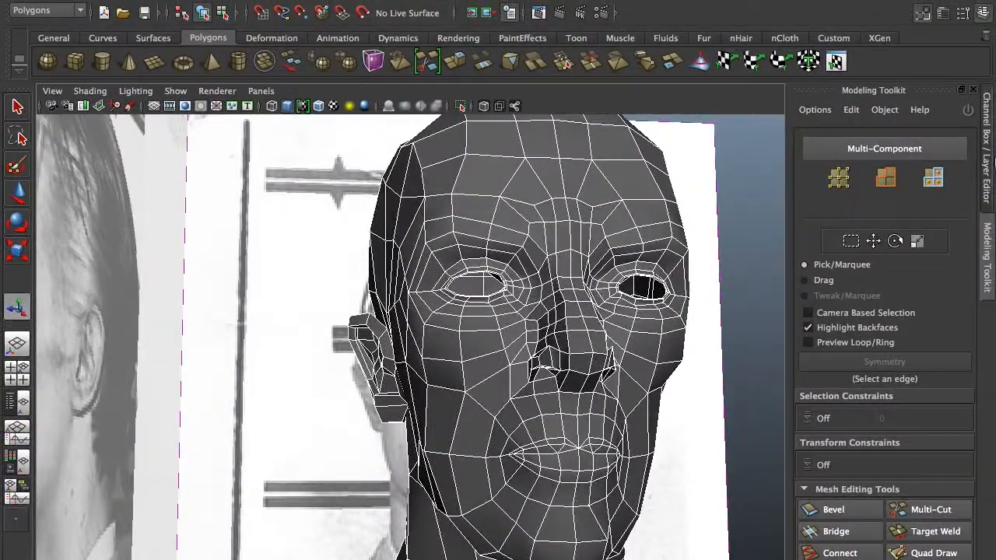
Set the merge threshold of the head's mirror operation to 0.05.
click(987, 167)
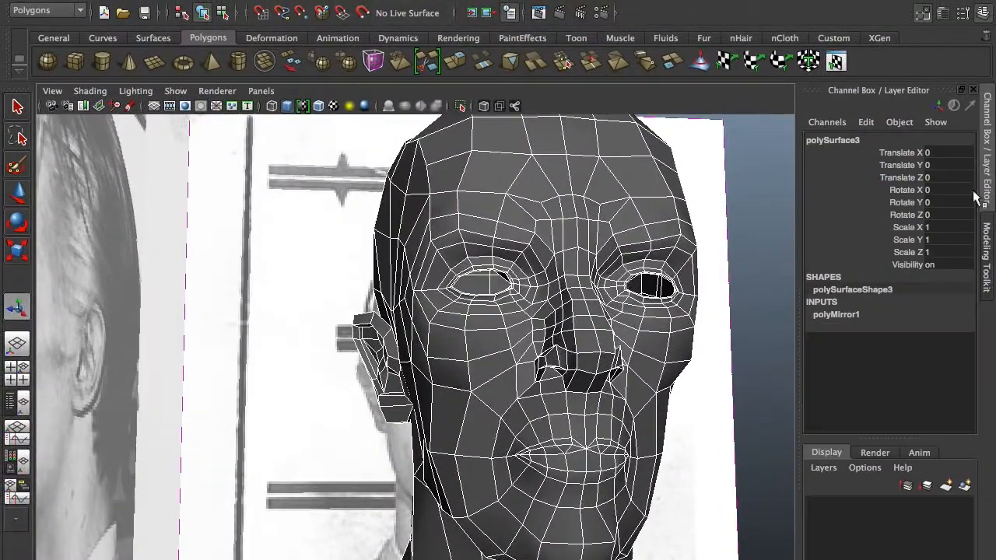
click(842, 314)
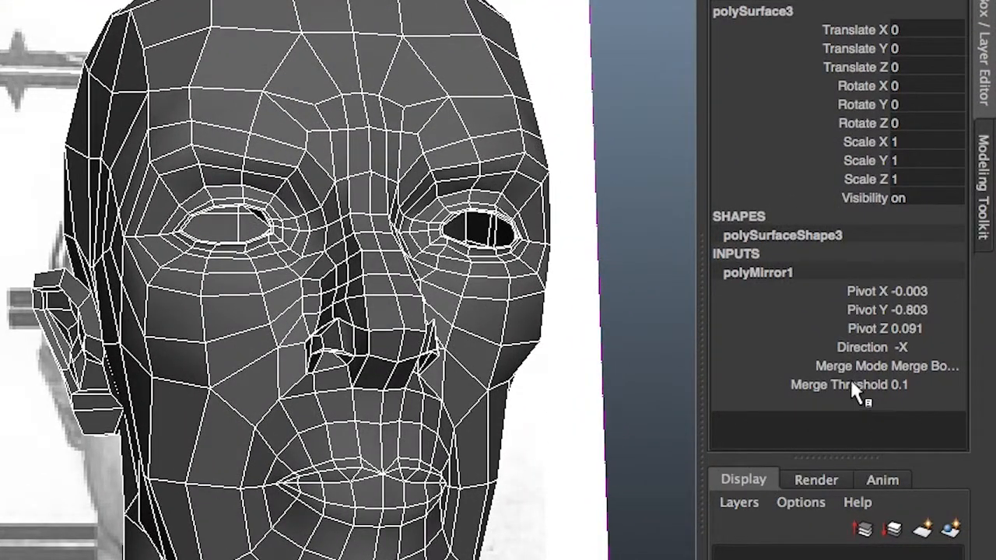
click(894, 384)
click(903, 385)
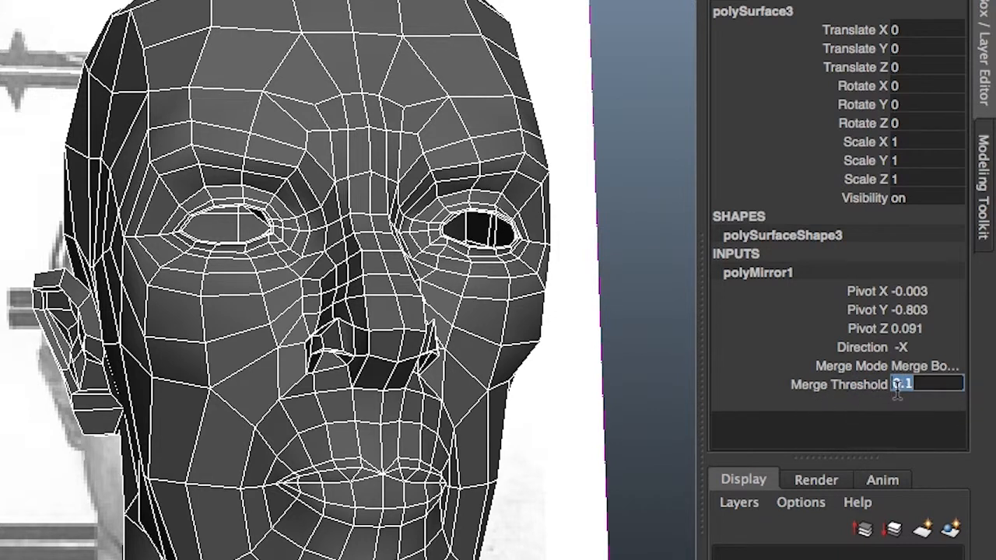
key(BackSpace)
key(Return)
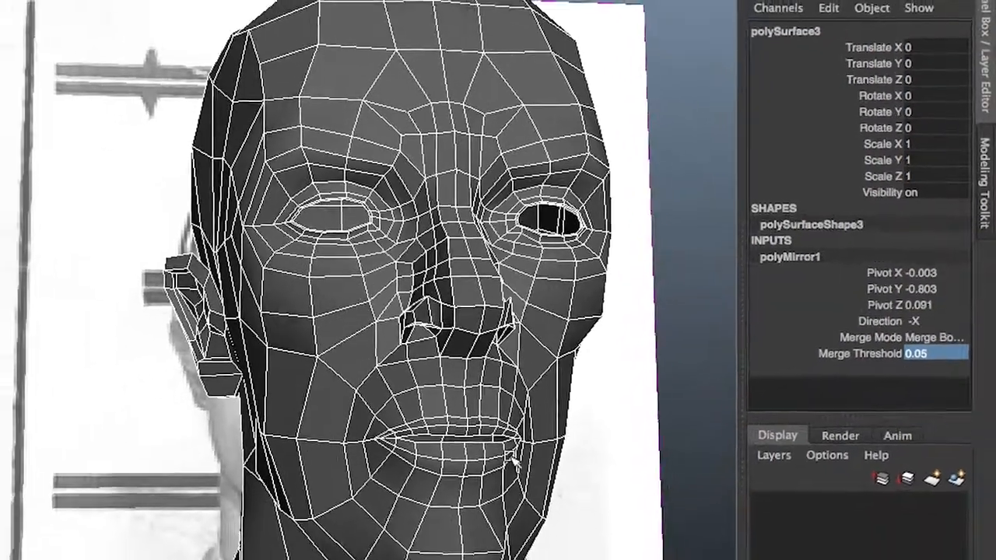
Examine the lips, nose and center seam of the mirrored head up close and from the front.
alt+drag(514, 461, 448, 451)
alt+right_drag(449, 451, 495, 446)
alt+drag(496, 446, 416, 451)
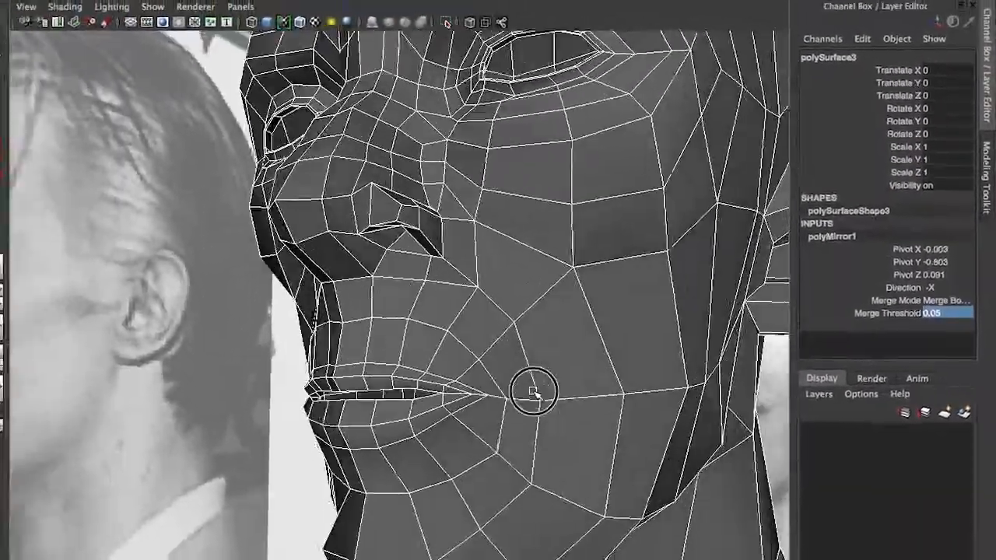
alt+drag(534, 393, 562, 397)
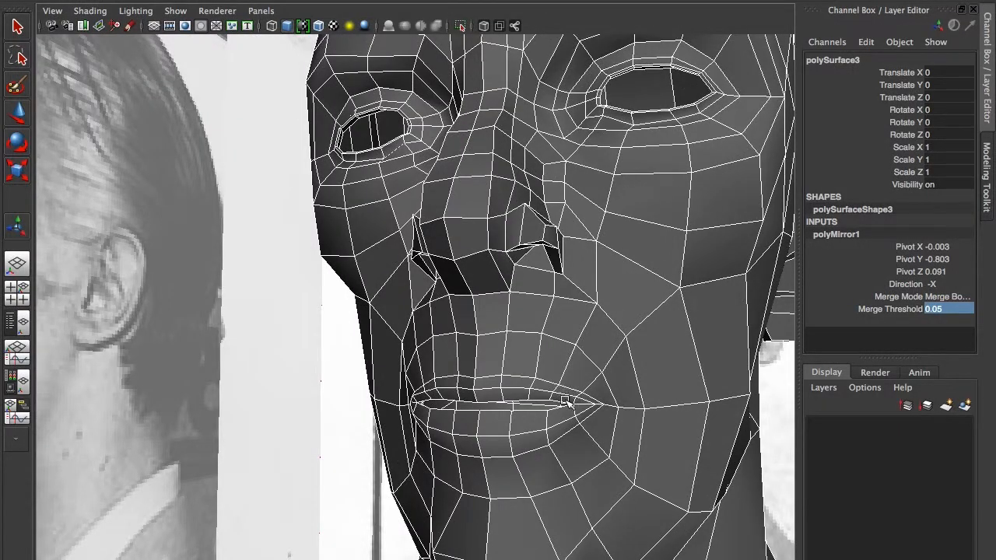
double_click(943, 310)
alt+right_drag(585, 403, 469, 396)
alt+drag(469, 396, 493, 399)
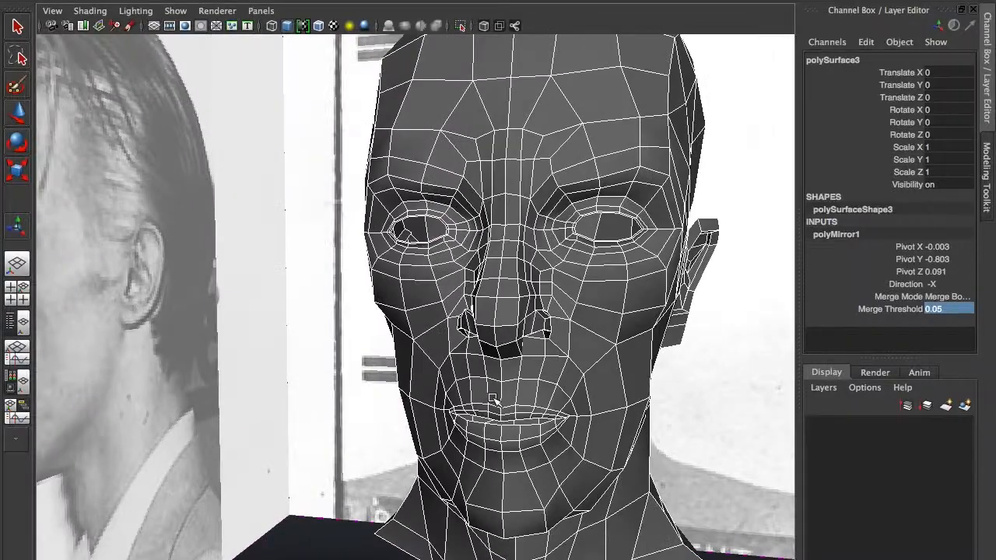
Display the full head in smooth mesh preview, deselect it and inspect it from several sides.
key(3)
alt+drag(615, 409, 551, 407)
alt+right_drag(551, 407, 454, 404)
alt+drag(454, 405, 530, 420)
click(665, 510)
alt+drag(569, 451, 492, 431)
alt+drag(421, 517, 485, 538)
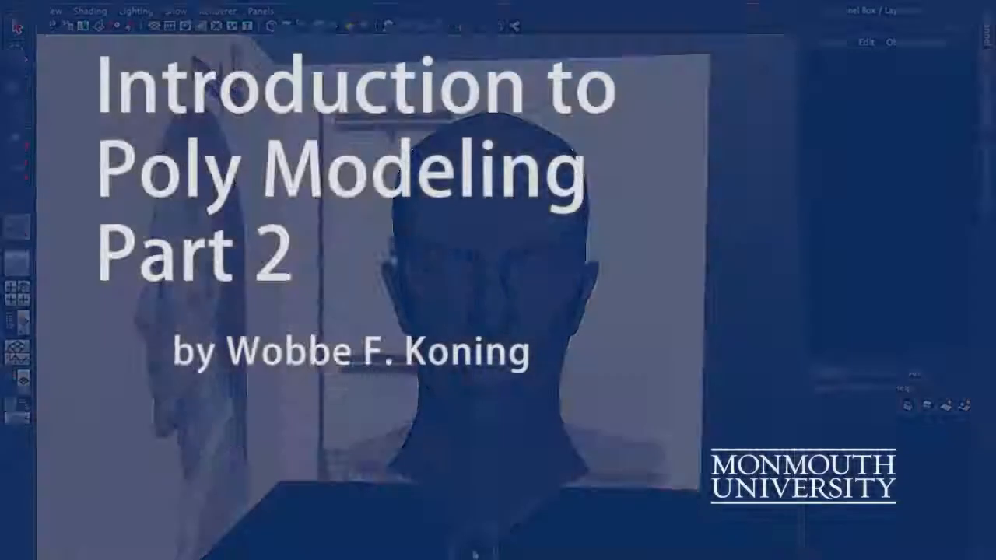